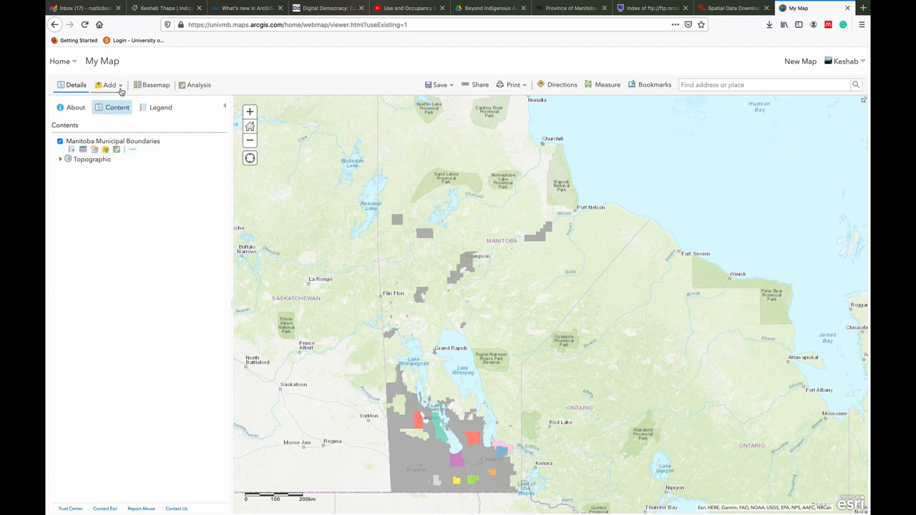
Import the zipped shapefile bdy_province_py_shp.zip as a new map layer, generalizing its features for web display
{"action": "left_click", "coordinate": [121, 91]}
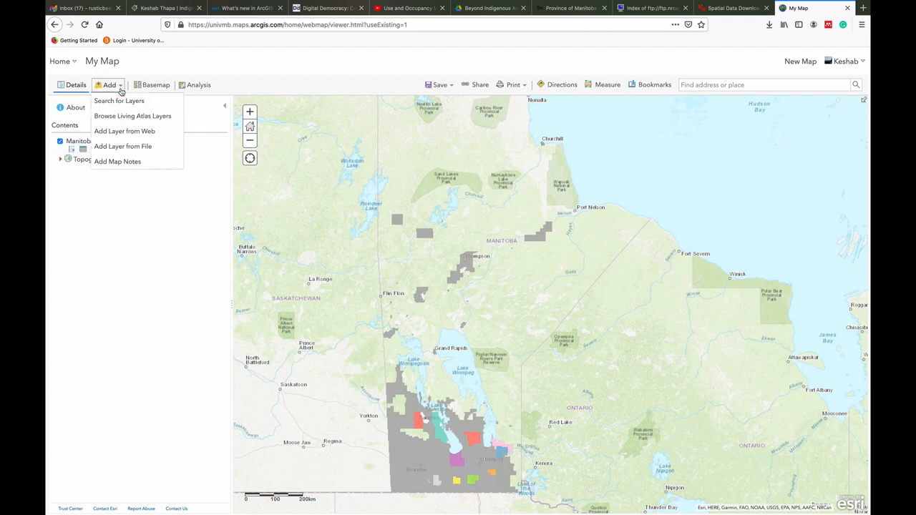
{"action": "left_click", "coordinate": [121, 87]}
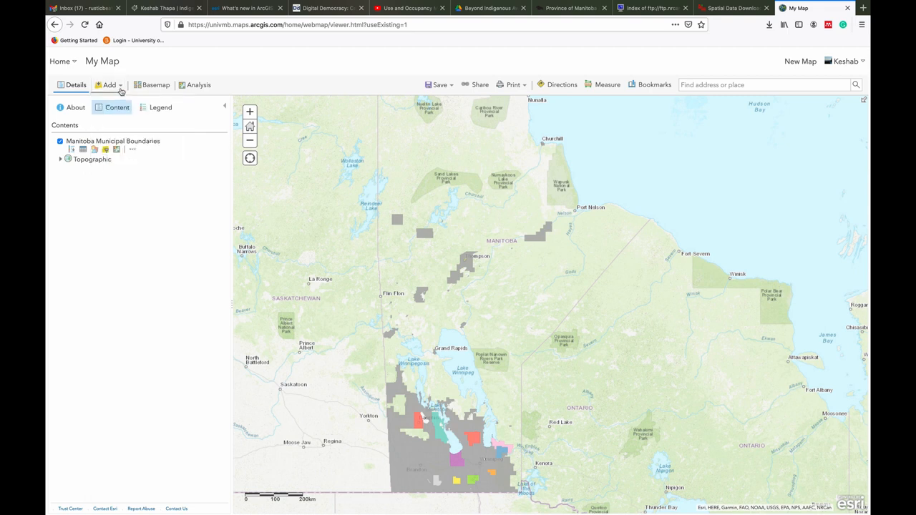
{"action": "left_click", "coordinate": [121, 91]}
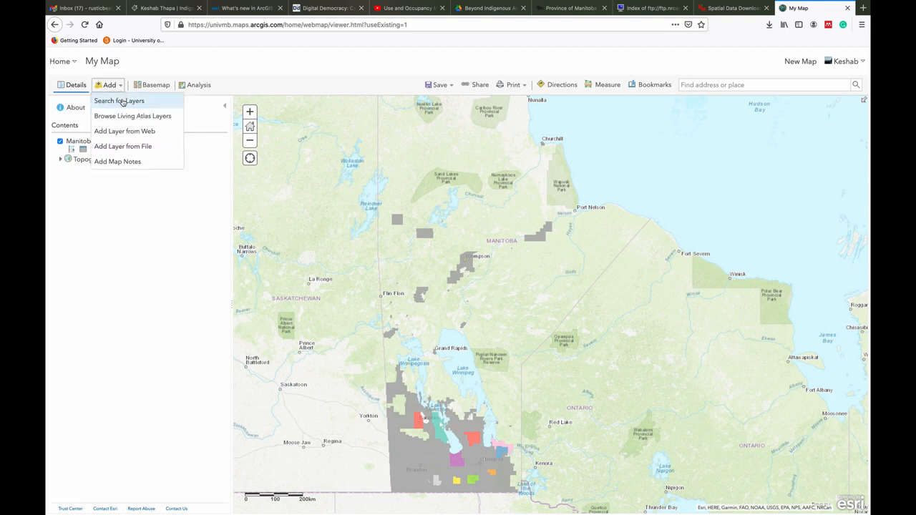
{"action": "left_click", "coordinate": [123, 148]}
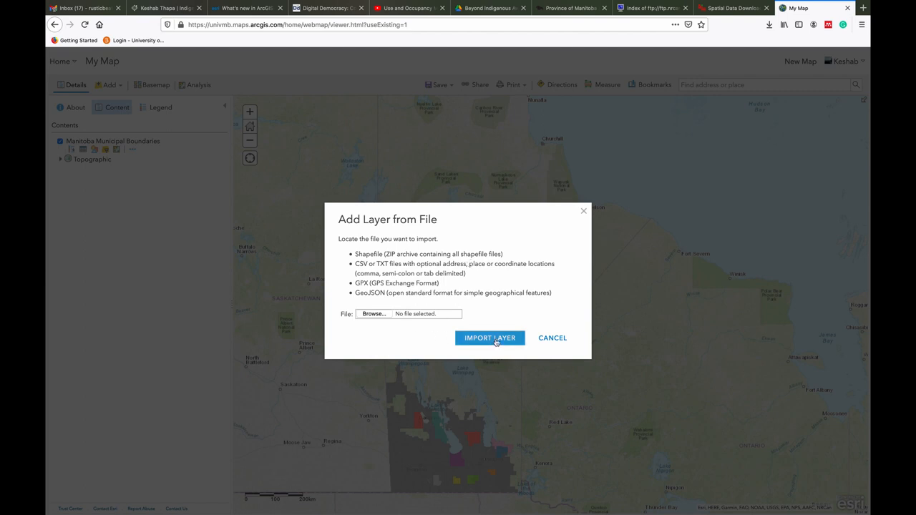
{"action": "left_click", "coordinate": [377, 315]}
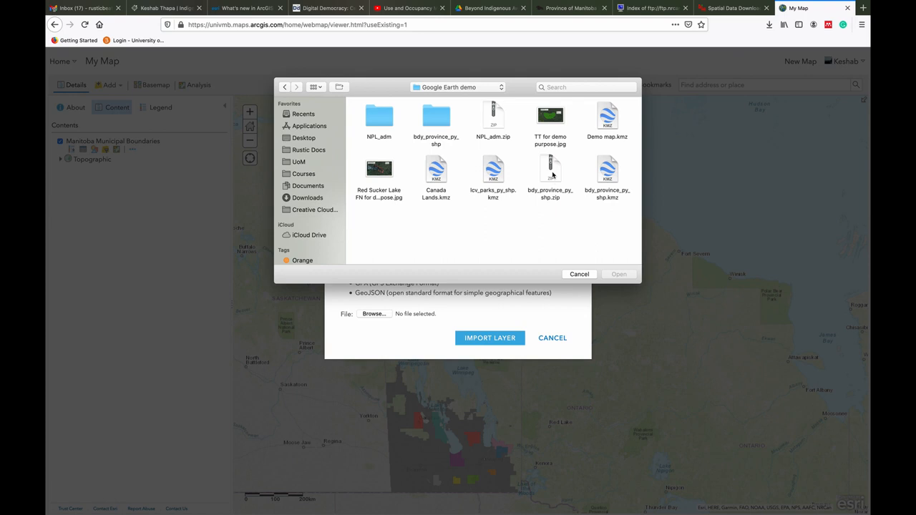
{"action": "left_click", "coordinate": [551, 177]}
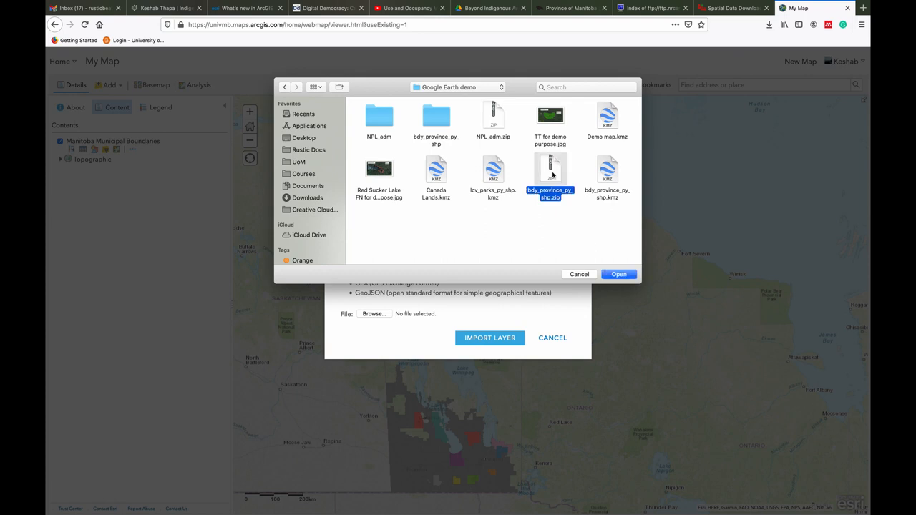
{"action": "left_click", "coordinate": [618, 275]}
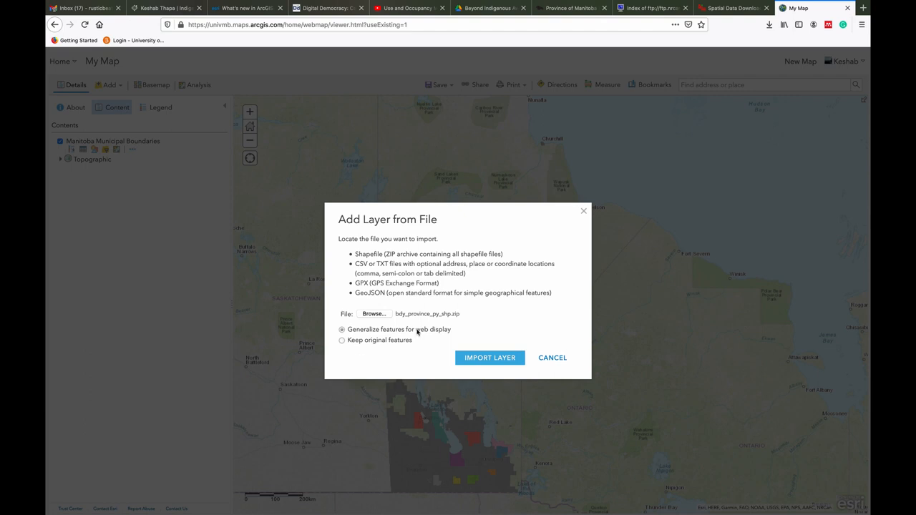
{"action": "left_click", "coordinate": [498, 359]}
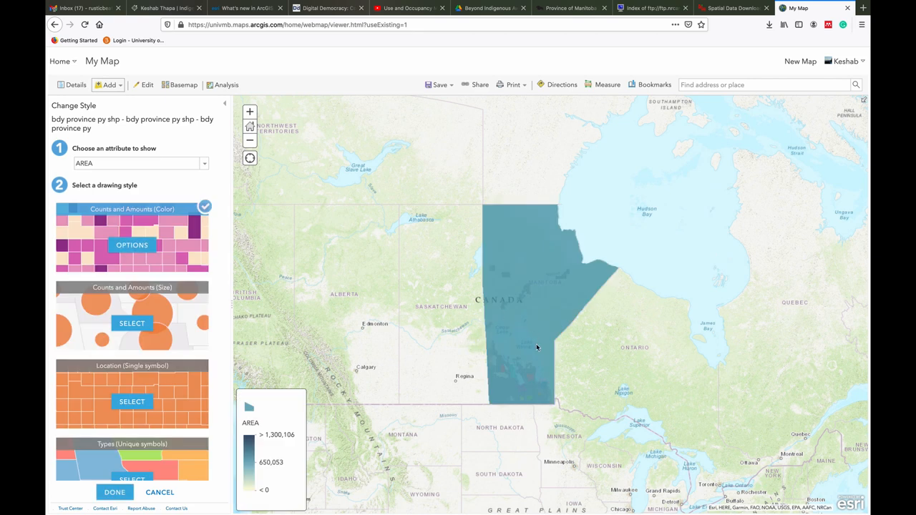
Style the imported province layer as Location (Single symbol) with an overall transparency of about 75%
{"action": "left_click", "coordinate": [131, 402]}
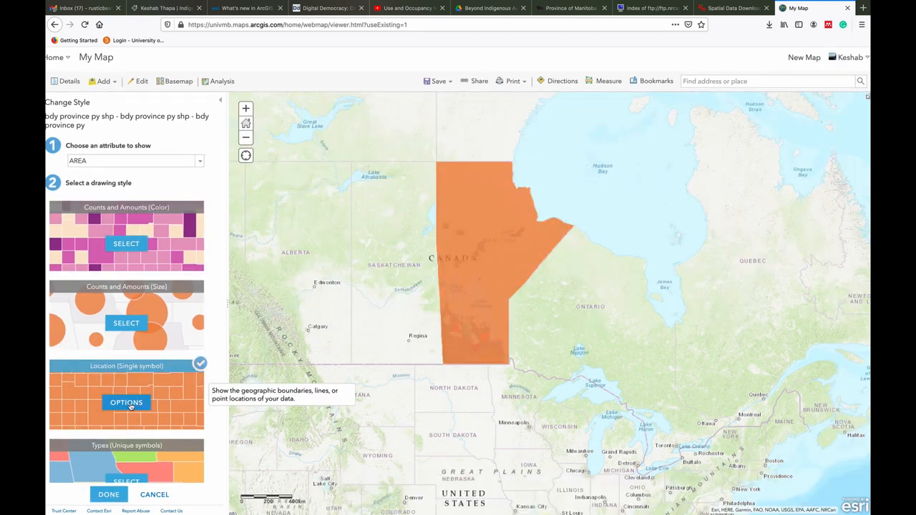
{"action": "left_click", "coordinate": [124, 402]}
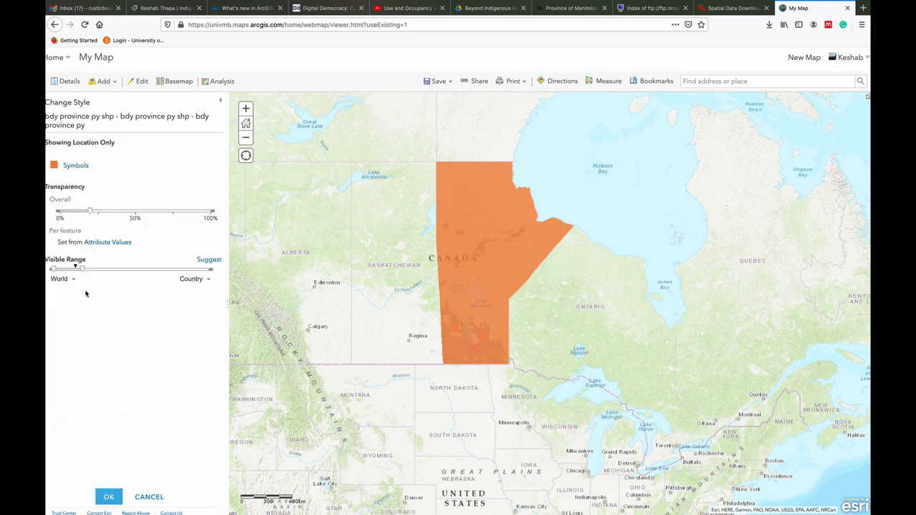
{"action": "left_click_drag", "start_coordinate": [91, 211], "coordinate": [173, 213]}
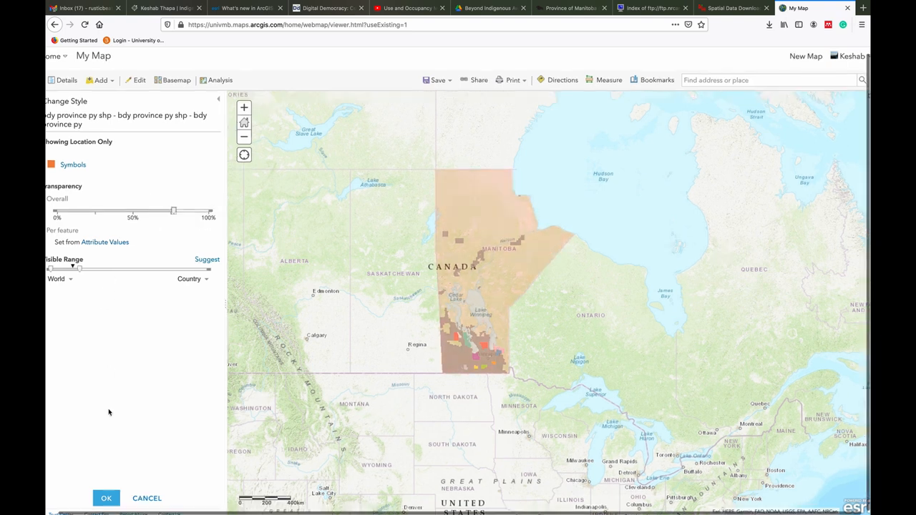
{"action": "left_click", "coordinate": [107, 498]}
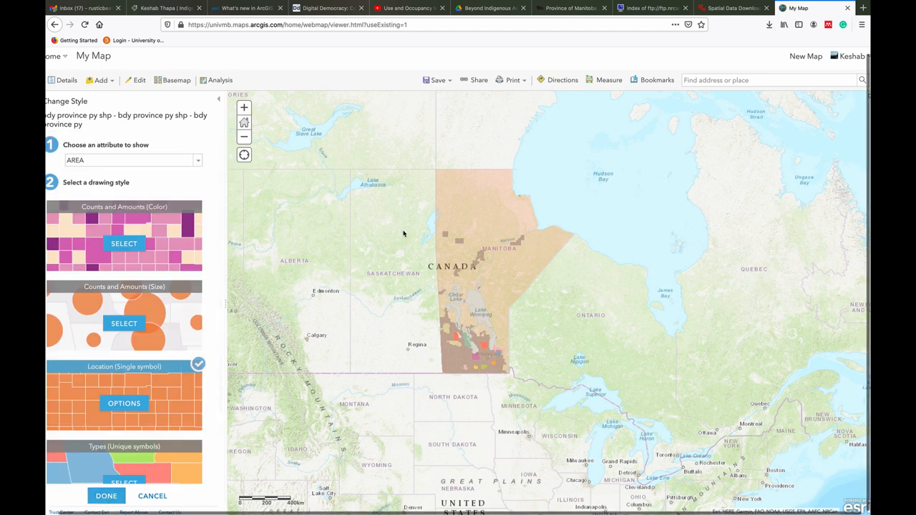
{"action": "left_click", "coordinate": [106, 496]}
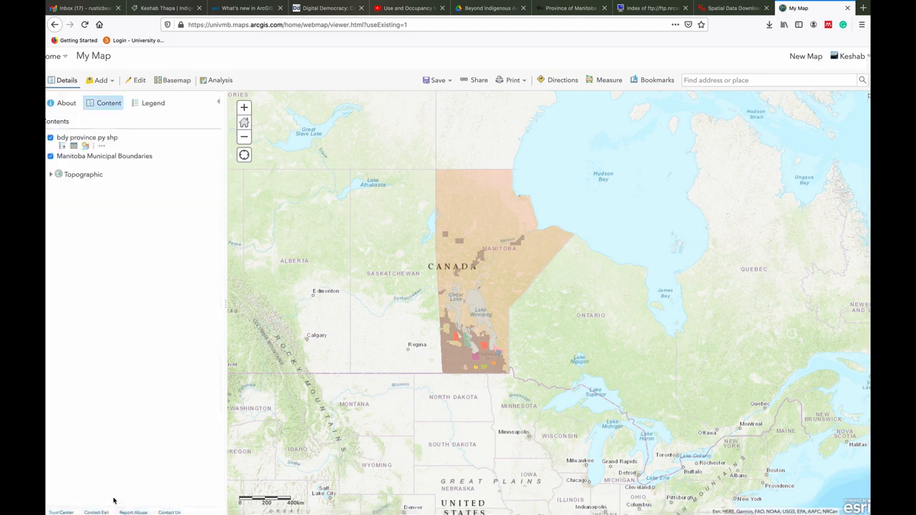
Rename the imported province layer as Manitoba
{"action": "left_click", "coordinate": [111, 146]}
{"action": "left_click", "coordinate": [141, 193]}
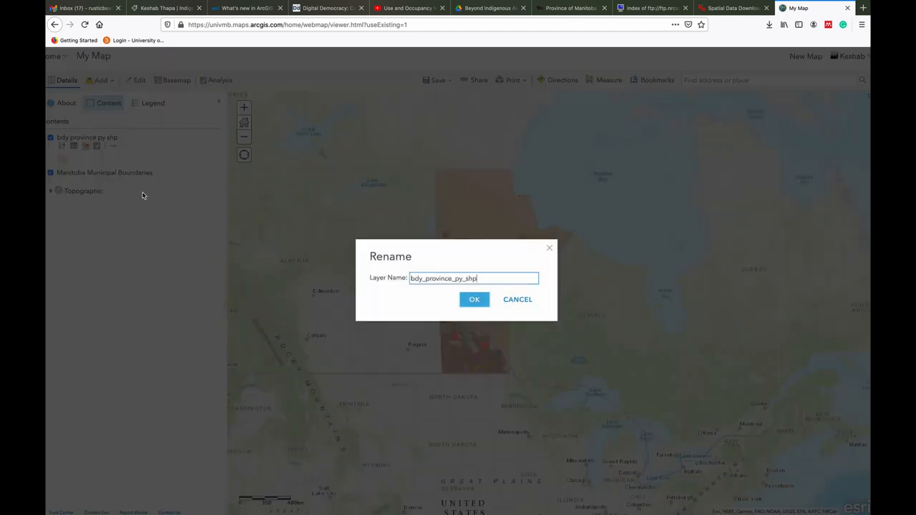
{"action": "key", "text": "BackSpace"}
{"action": "key", "text": "BackSpace"}
{"action": "key", "text": "BackSpace"}
{"action": "key", "text": "BackSpace"}
{"action": "key", "text": "BackSpace"}
{"action": "key", "text": "BackSpace"}
{"action": "key", "text": "BackSpace"}
{"action": "key", "text": "BackSpace"}
{"action": "key", "text": "BackSpace"}
{"action": "key", "text": "BackSpace"}
{"action": "key", "text": "BackSpace"}
{"action": "key", "text": "BackSpace"}
{"action": "key", "text": "BackSpace"}
{"action": "key", "text": "BackSpace"}
{"action": "key", "text": "BackSpace"}
{"action": "key", "text": "BackSpace"}
{"action": "key", "text": "BackSpace"}
{"action": "key", "text": "BackSpace"}
{"action": "type", "text": "Manitoba"}
{"action": "left_click", "coordinate": [473, 299]}
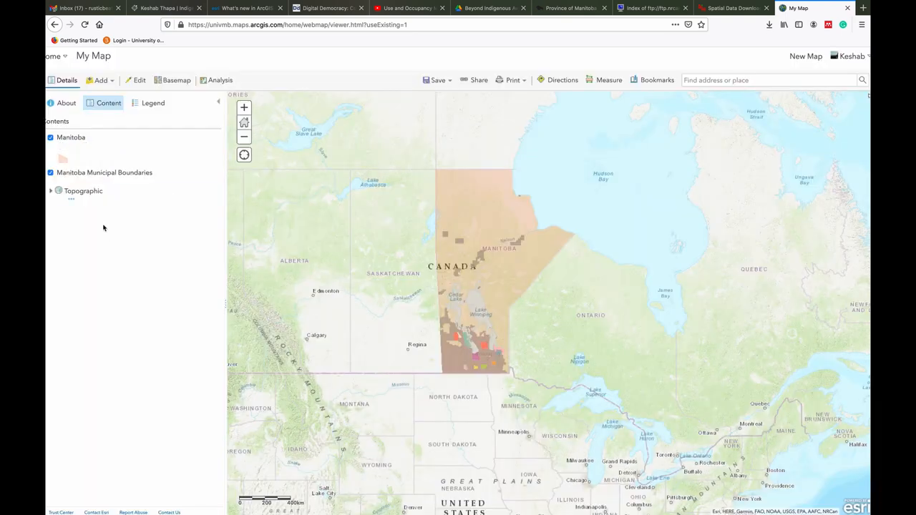
Extend the Manitoba layer's name to Manitoba Provincial Boundary
{"action": "mouse_move", "coordinate": [75, 176]}
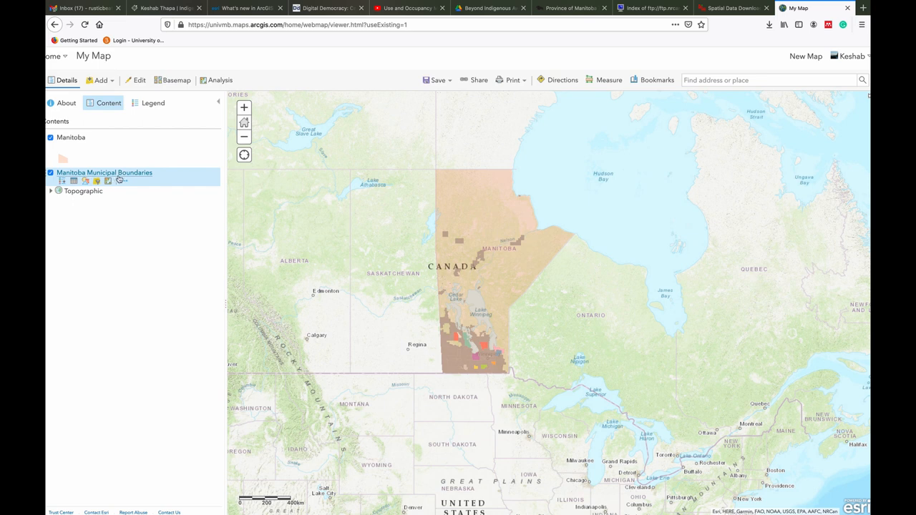
{"action": "mouse_move", "coordinate": [85, 141]}
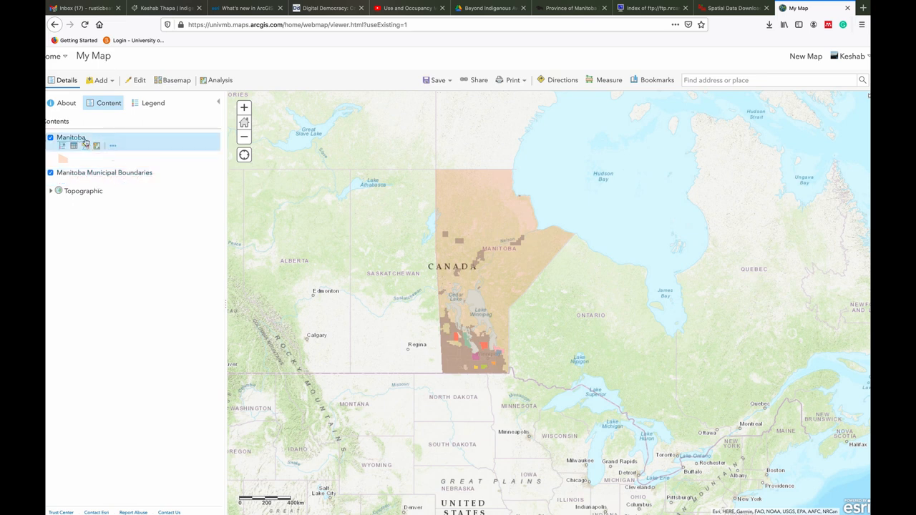
{"action": "right_click", "coordinate": [112, 146]}
{"action": "left_click", "coordinate": [113, 146]}
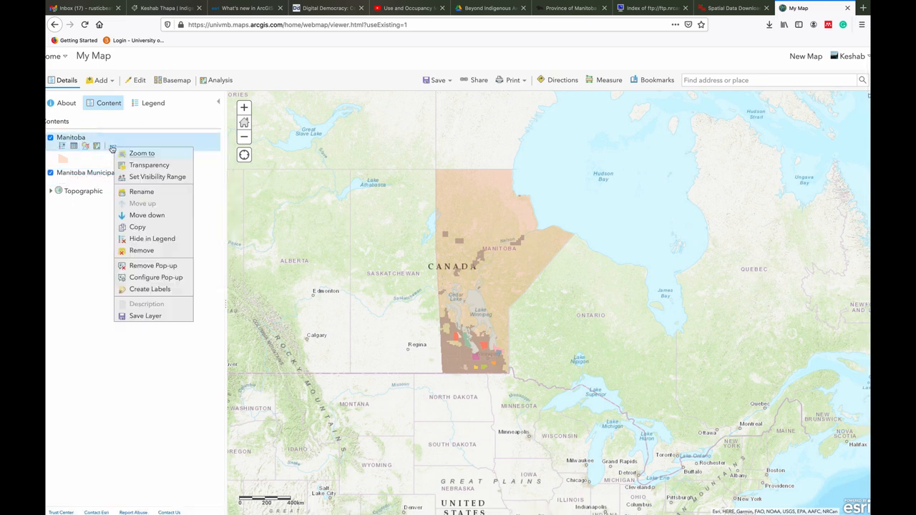
{"action": "left_click", "coordinate": [142, 191]}
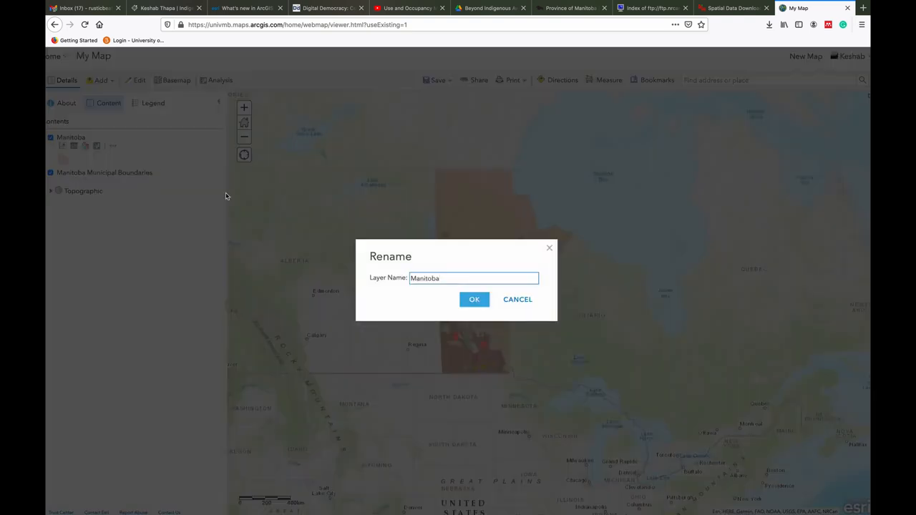
{"action": "left_click", "coordinate": [462, 284]}
{"action": "type", "text": "Provincial Boundary"}
{"action": "left_click", "coordinate": [473, 300]}
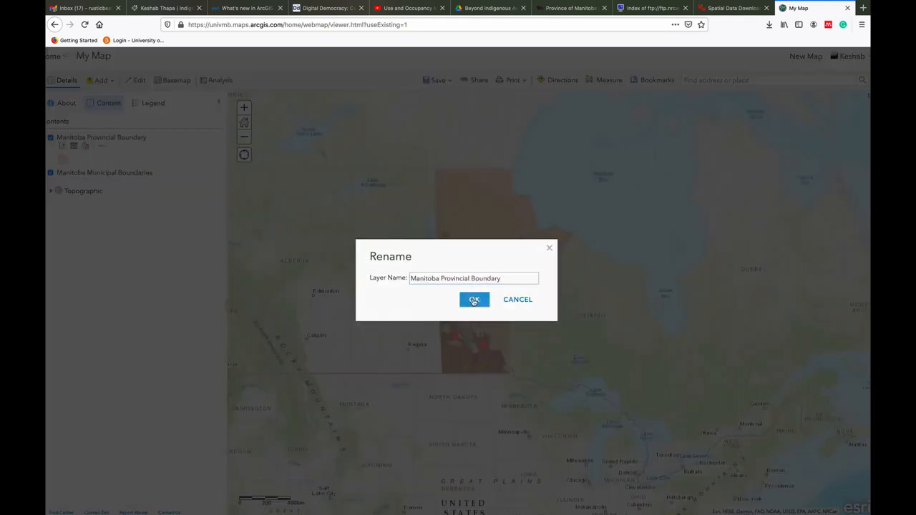
Expand the class symbols of the Manitoba Municipal Boundaries layer and frame the map more closely on the province
{"action": "left_click", "coordinate": [100, 173]}
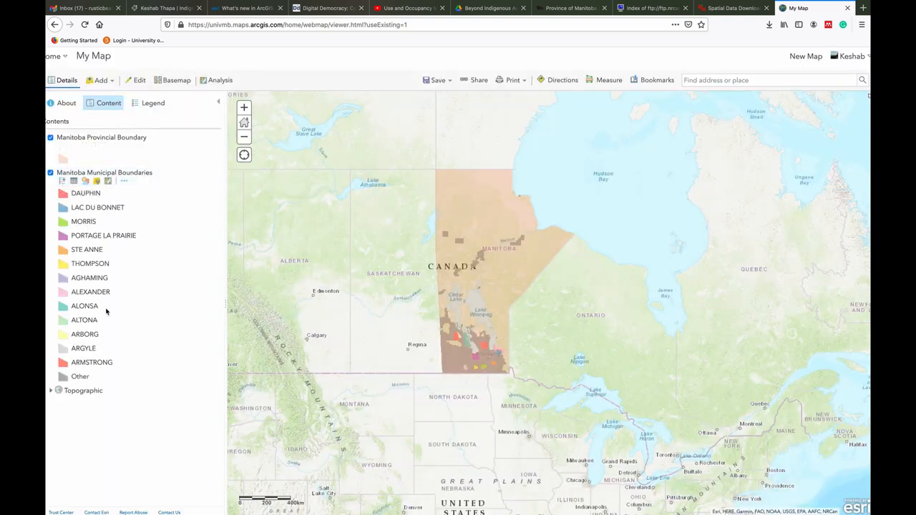
{"action": "left_click", "coordinate": [244, 108]}
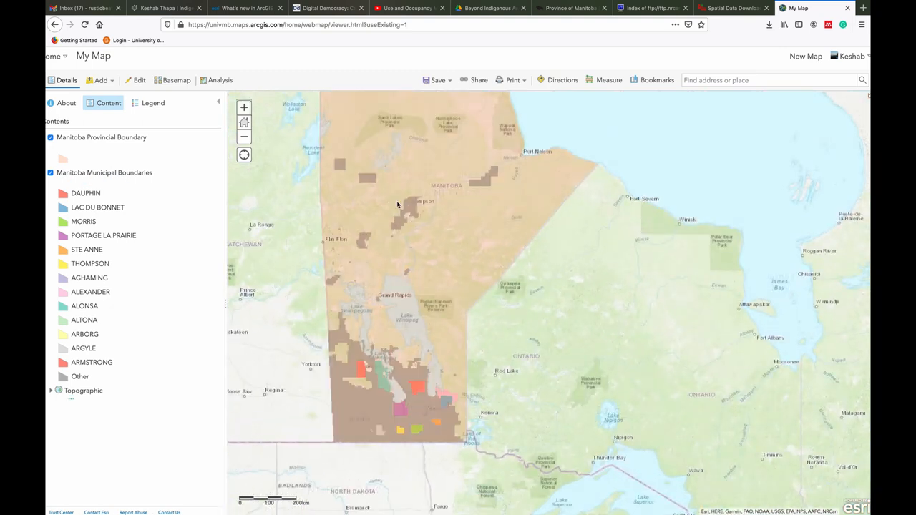
{"action": "left_click_drag", "start_coordinate": [397, 204], "coordinate": [491, 255]}
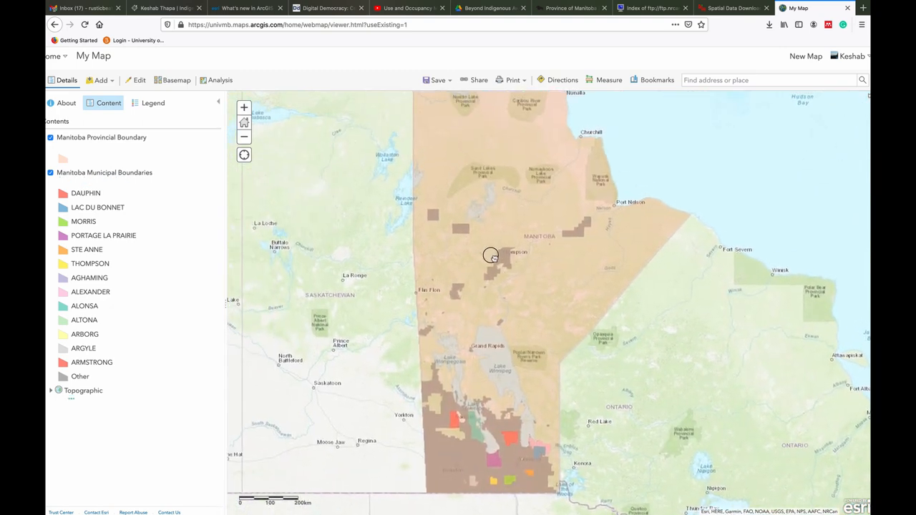
Start saving the map with the title Manitoba Demo and the tags manitoba and manitoba demo
{"action": "left_click", "coordinate": [436, 80]}
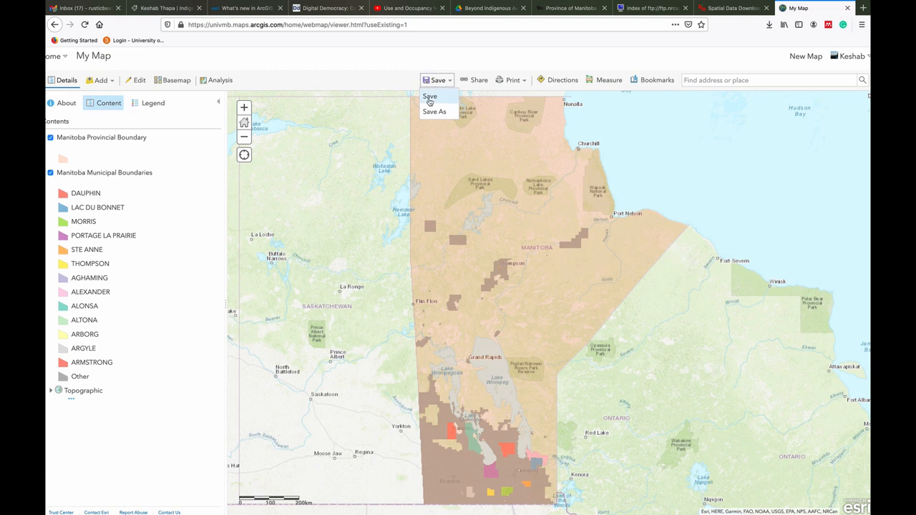
{"action": "left_click", "coordinate": [429, 98]}
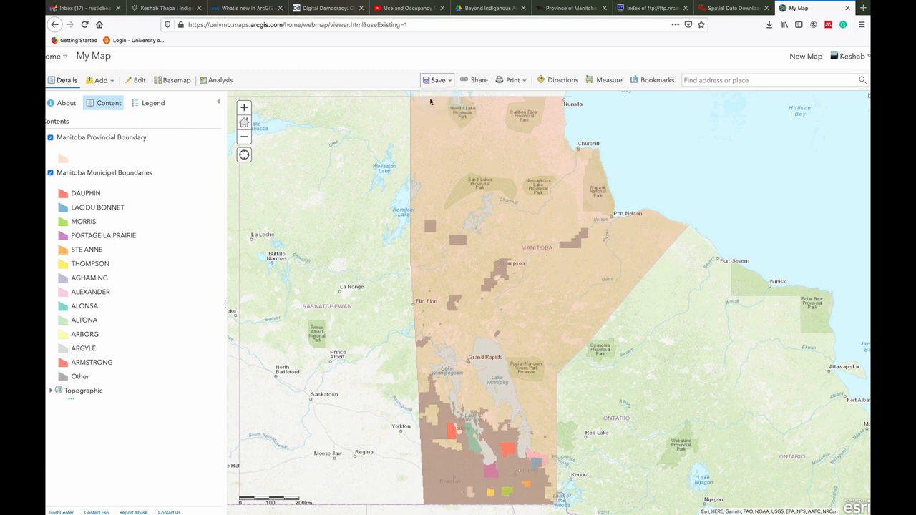
{"action": "left_click", "coordinate": [416, 261]}
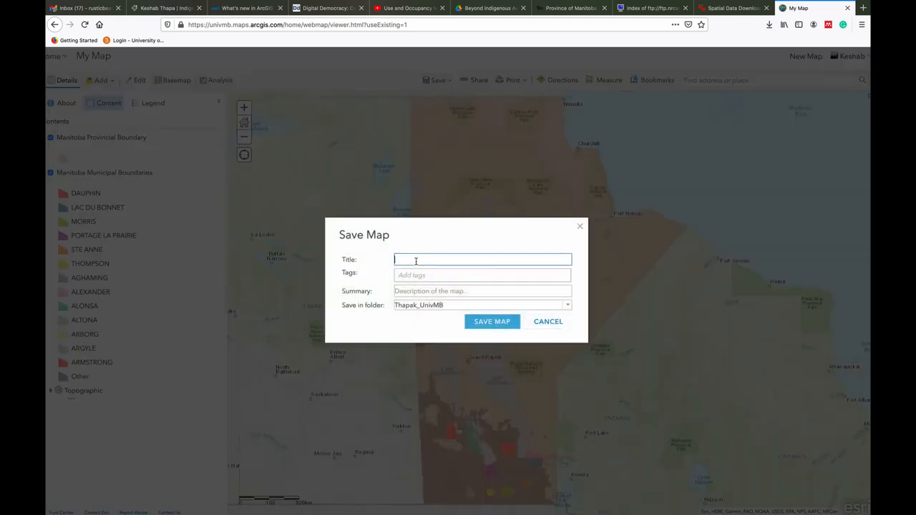
{"action": "type", "text": "Manitoba Demo"}
{"action": "key", "text": "Tab"}
{"action": "type", "text": "m"}
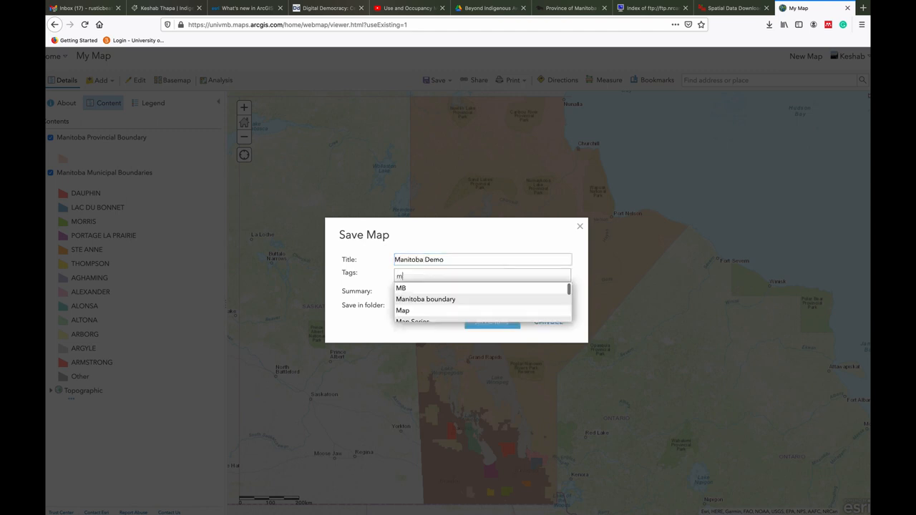
{"action": "type", "text": "anitoba, ma"}
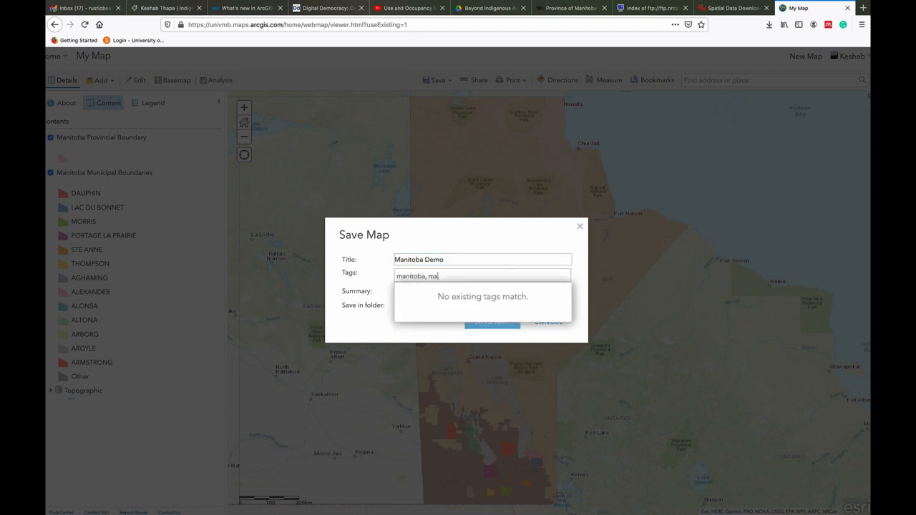
{"action": "type", "text": "nitoba demo"}
{"action": "key", "text": "Return"}
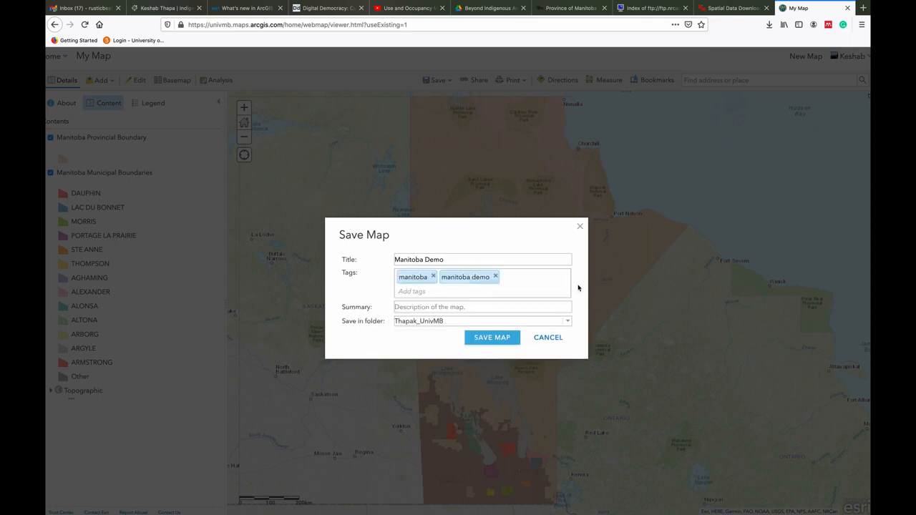
Enter the summary "Manitoba boundary and municipal boundaries" and save the map in the account's default folder
{"action": "left_click", "coordinate": [420, 305]}
{"action": "type", "text": "Manitoba boun"}
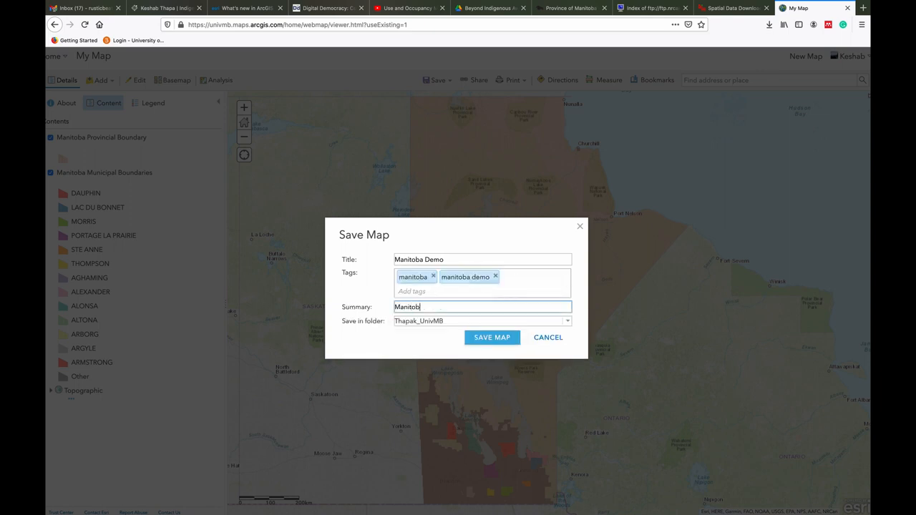
{"action": "type", "text": "dary and "}
{"action": "type", "text": "cities"}
{"action": "key", "text": "BackSpace"}
{"action": "key", "text": "BackSpace"}
{"action": "key", "text": "BackSpace"}
{"action": "key", "text": "BackSpace"}
{"action": "key", "text": "BackSpace"}
{"action": "key", "text": "BackSpace"}
{"action": "type", "text": "municipal boundaries"}
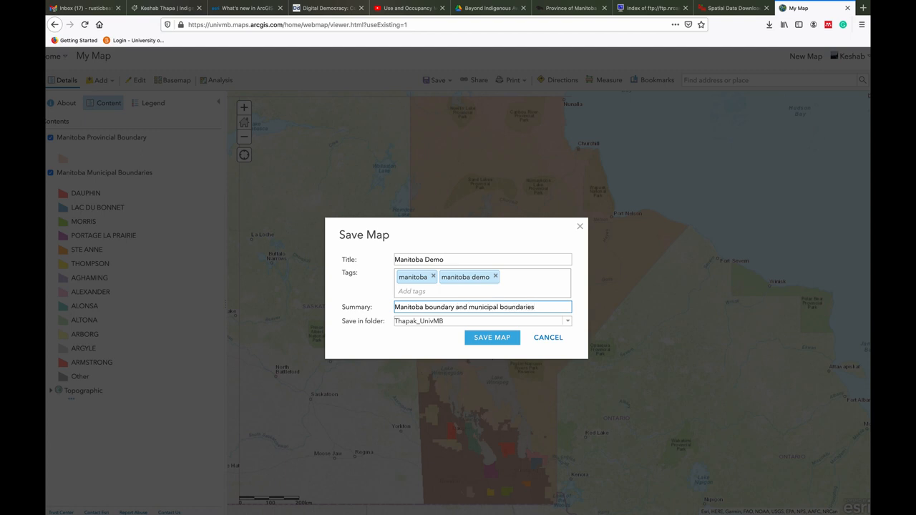
{"action": "left_click", "coordinate": [568, 323]}
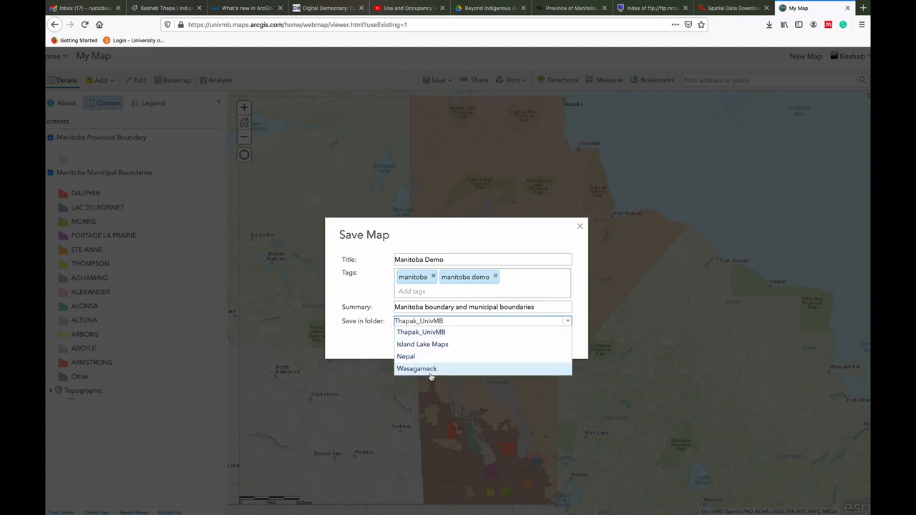
{"action": "left_click", "coordinate": [440, 335]}
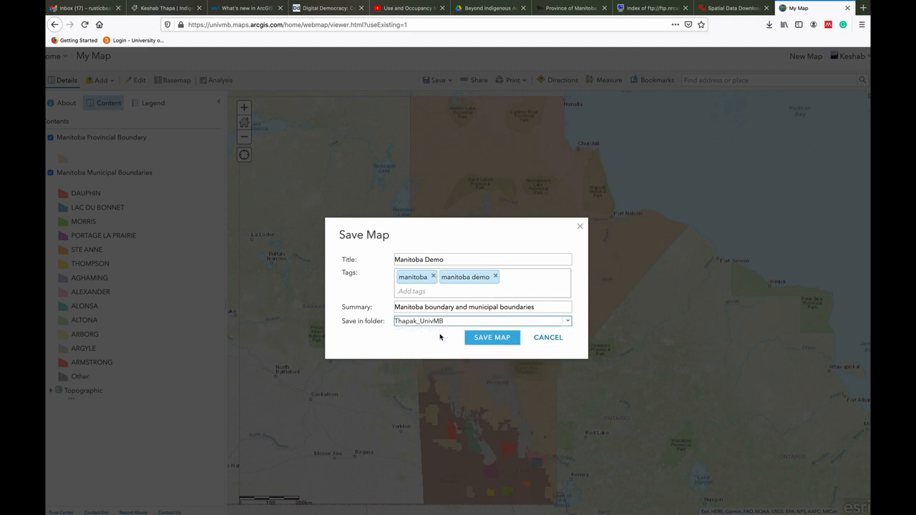
{"action": "left_click", "coordinate": [493, 337]}
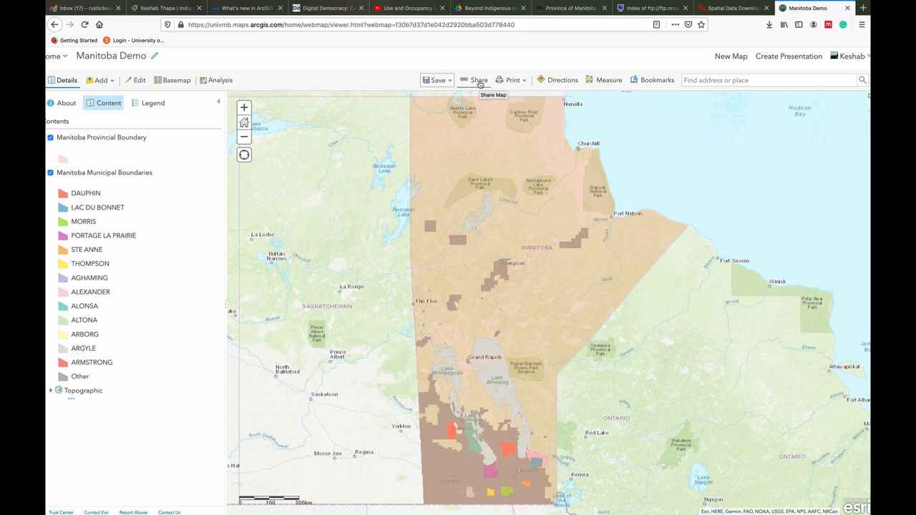
Create a printable version of the map with its legend, zoomed out so that the whole province of Manitoba fits
{"action": "left_click", "coordinate": [511, 81]}
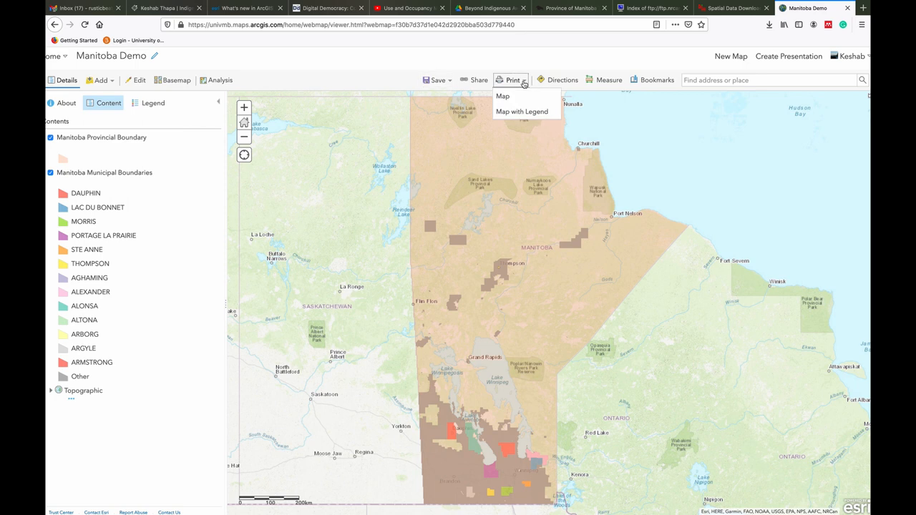
{"action": "left_click", "coordinate": [522, 112]}
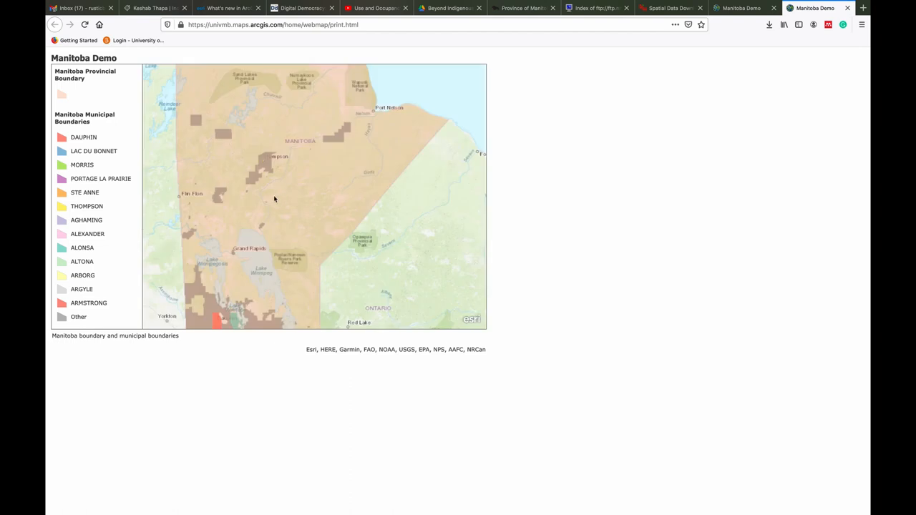
{"action": "left_click", "coordinate": [743, 9]}
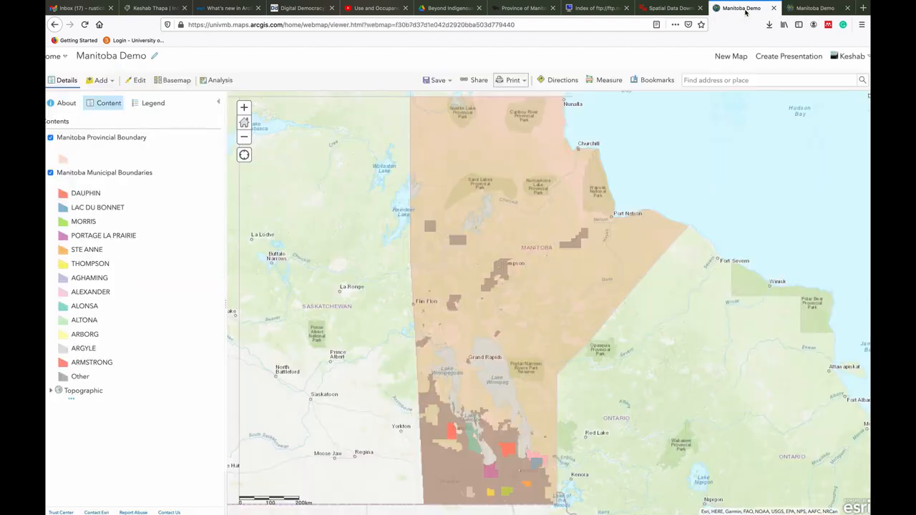
{"action": "scroll", "coordinate": [533, 253], "scroll_direction": "down", "scroll_amount": 1}
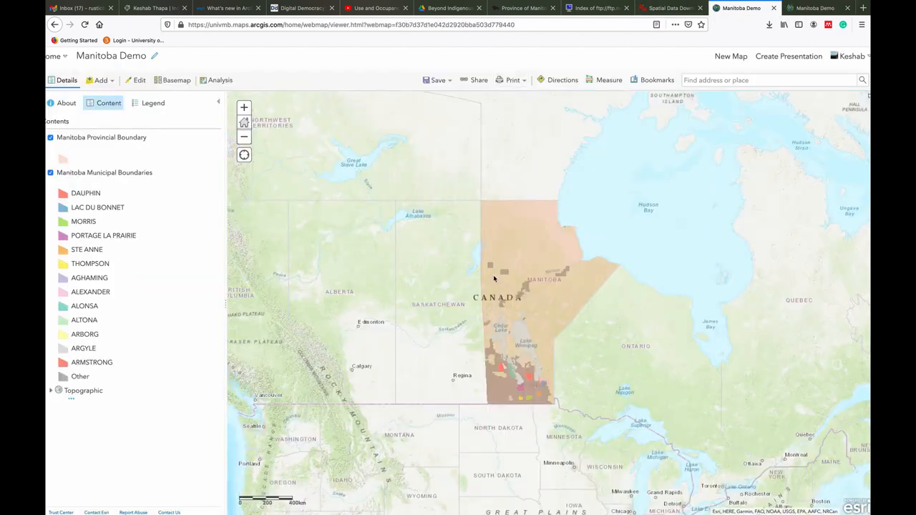
{"action": "left_click", "coordinate": [512, 80]}
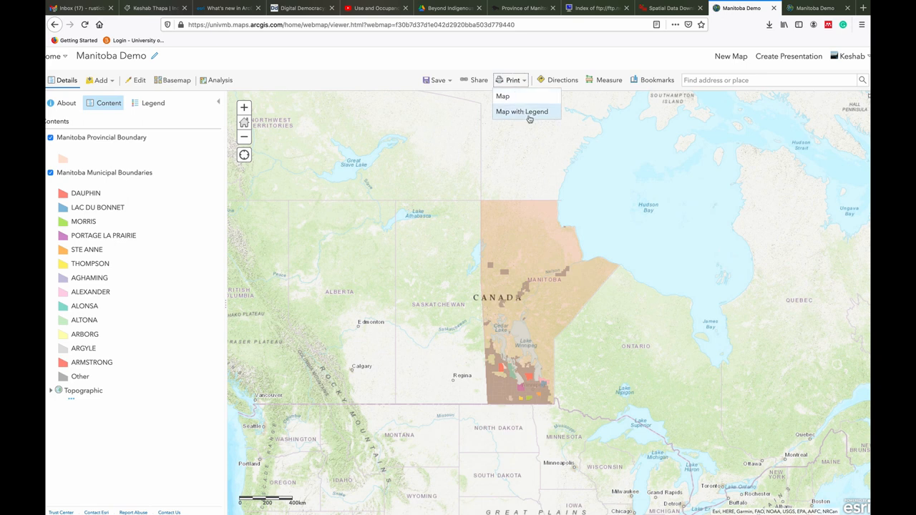
{"action": "left_click", "coordinate": [529, 114]}
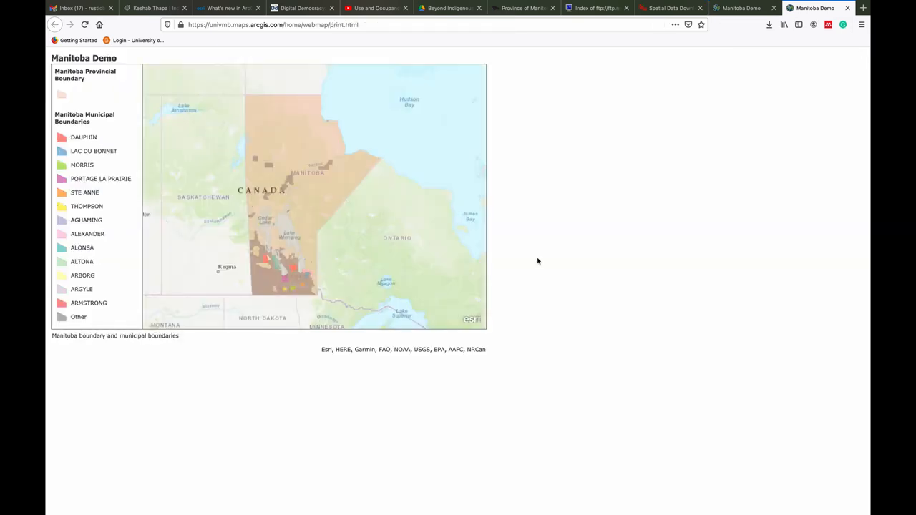
Save the printable map's image as Manitoba map demo print in the Google Earth demo folder
{"action": "right_click", "coordinate": [197, 227]}
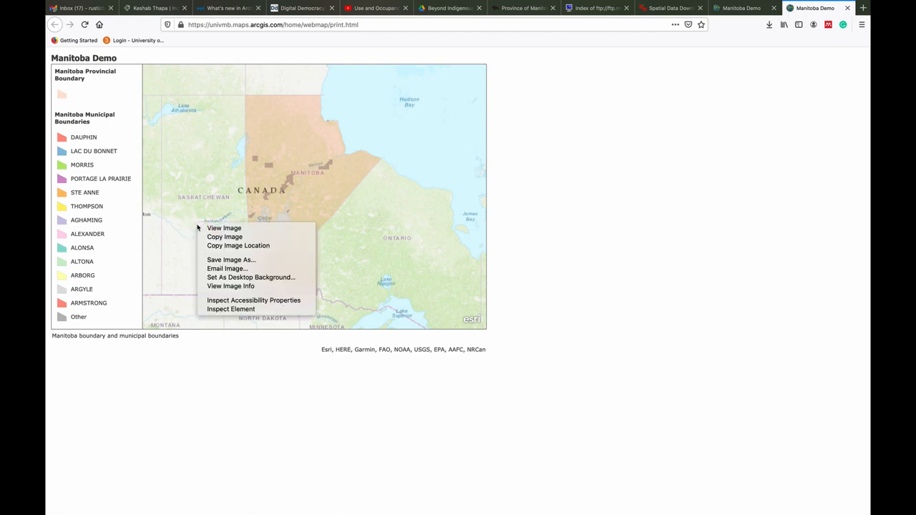
{"action": "left_click", "coordinate": [252, 262]}
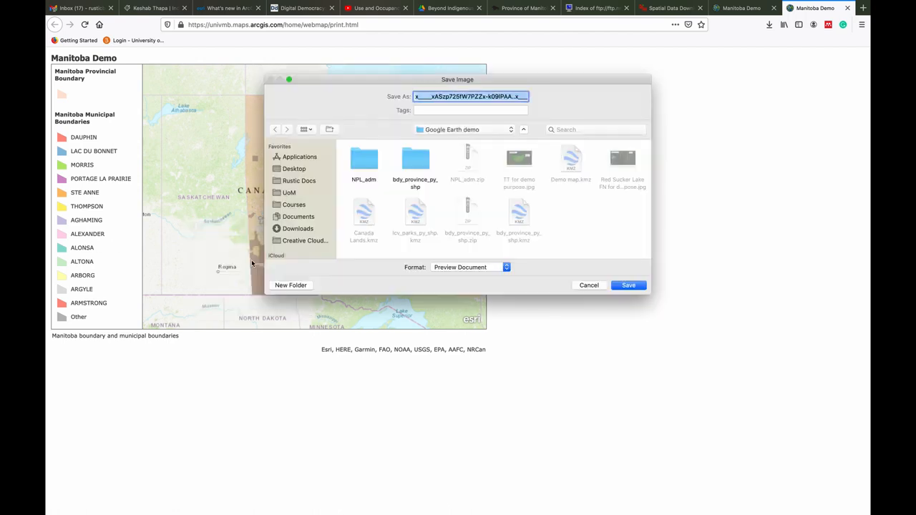
{"action": "type", "text": "Manitoba map demo print"}
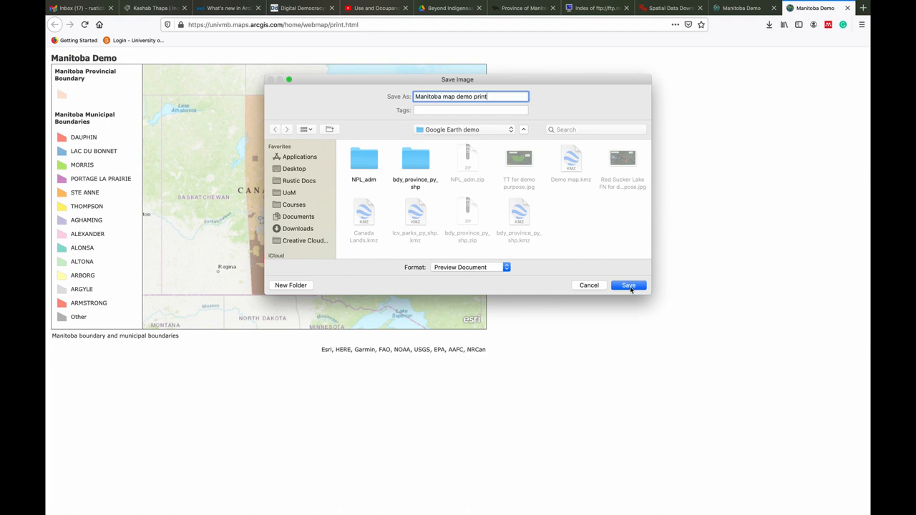
{"action": "left_click", "coordinate": [631, 287]}
Take screenshots of the printable map with its legend and of the web map with its contents list
{"action": "key", "text": "super+shift+4"}
{"action": "left_click_drag", "start_coordinate": [51, 63], "coordinate": [489, 331]}
{"action": "left_click_drag", "start_coordinate": [490, 331], "coordinate": [490, 331]}
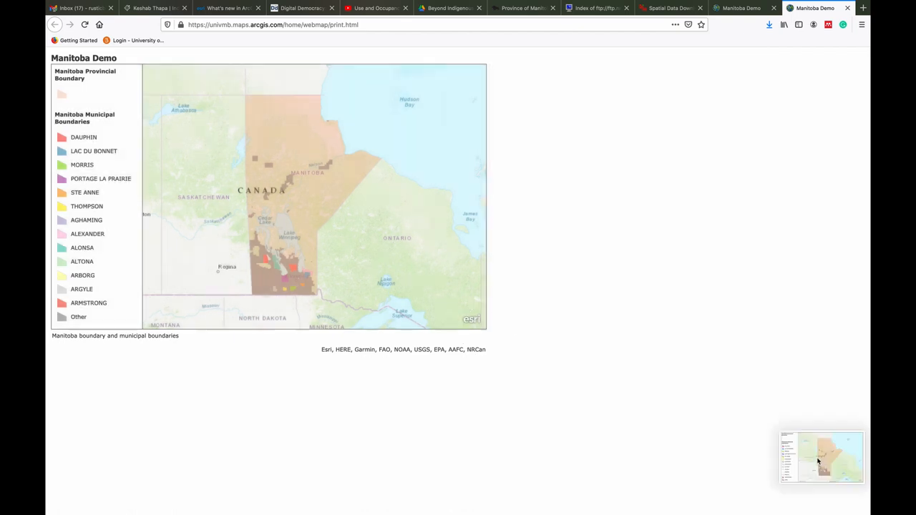
{"action": "left_click", "coordinate": [818, 462]}
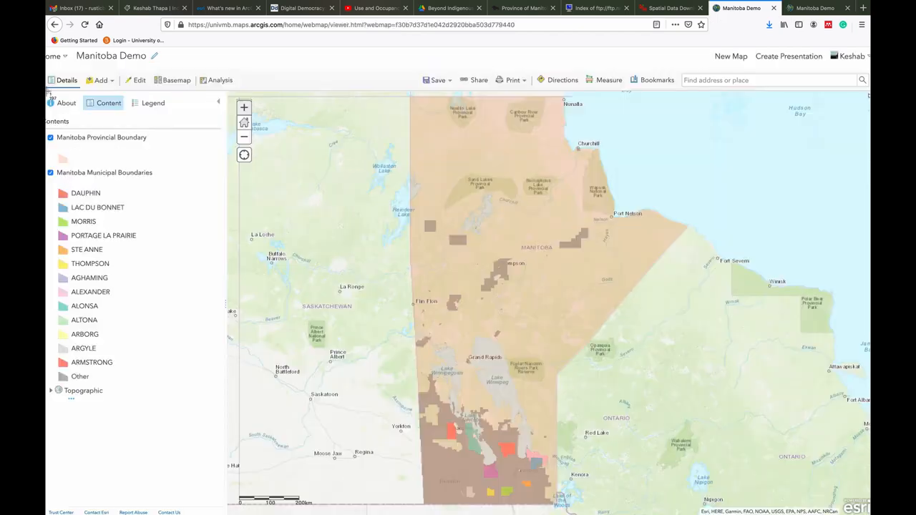
{"action": "left_click_drag", "start_coordinate": [45, 90], "coordinate": [858, 504]}
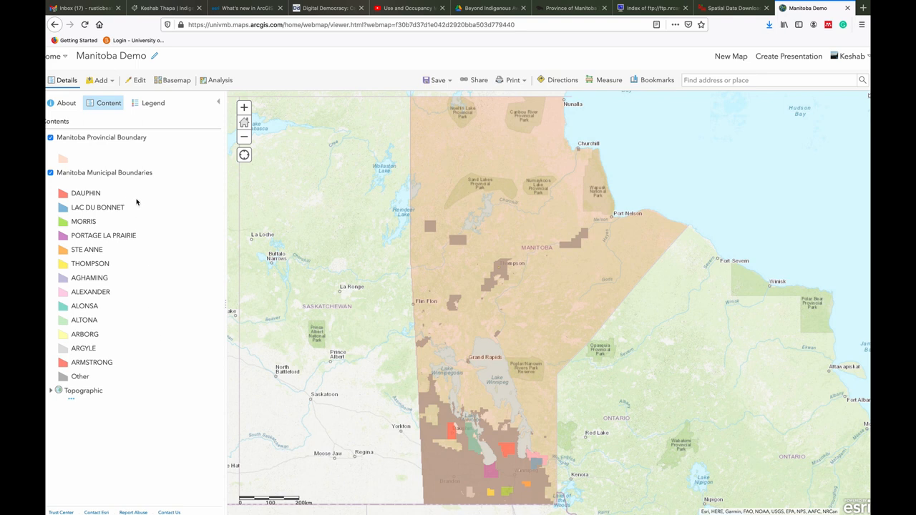
Open the choices for adding a layer to the Manitoba Demo map
{"action": "left_click", "coordinate": [112, 84]}
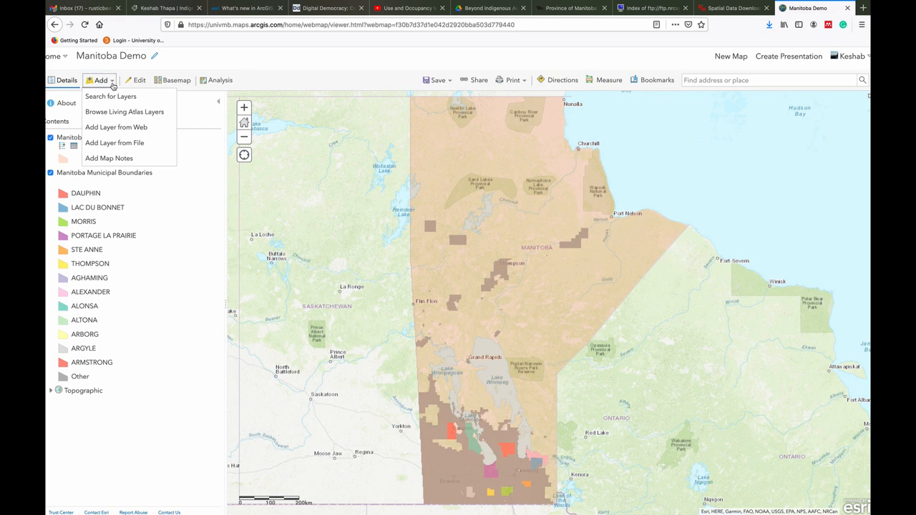